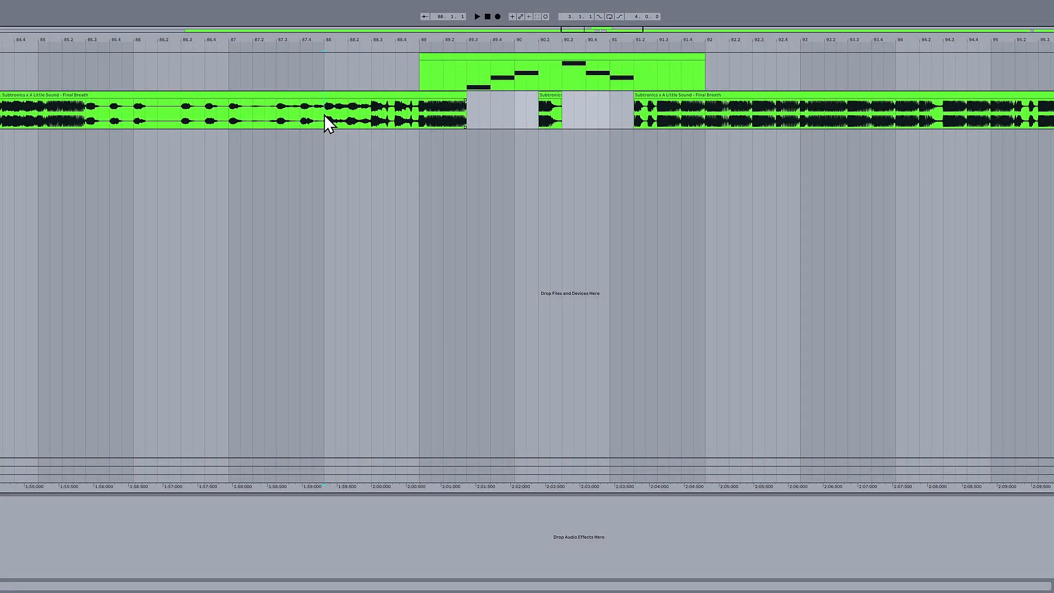
Step: Play the arrangement from bar 88 to just past bar 92 to hear the clips
key(space)
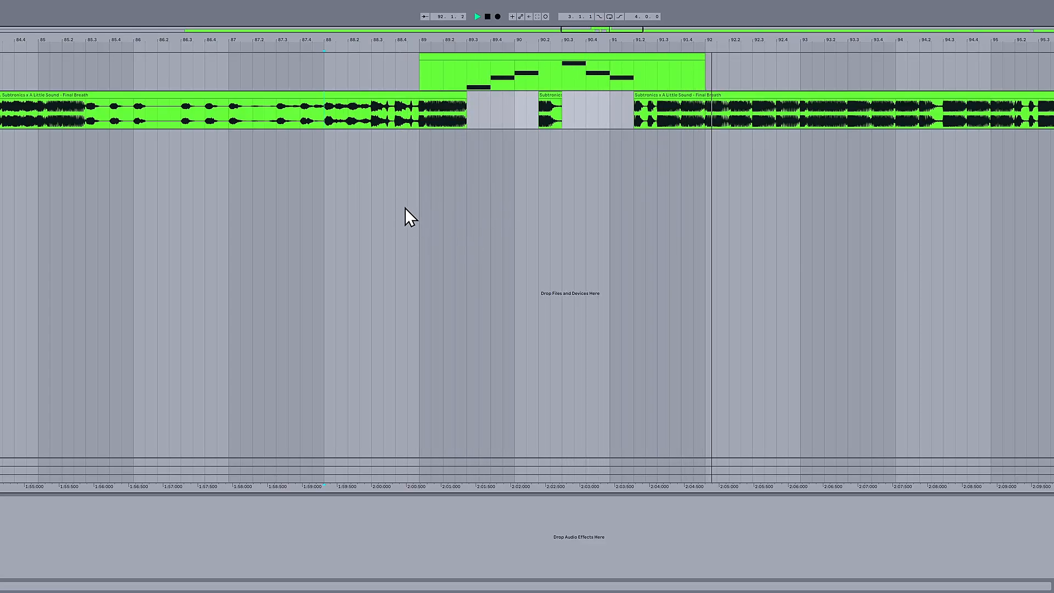
key(space)
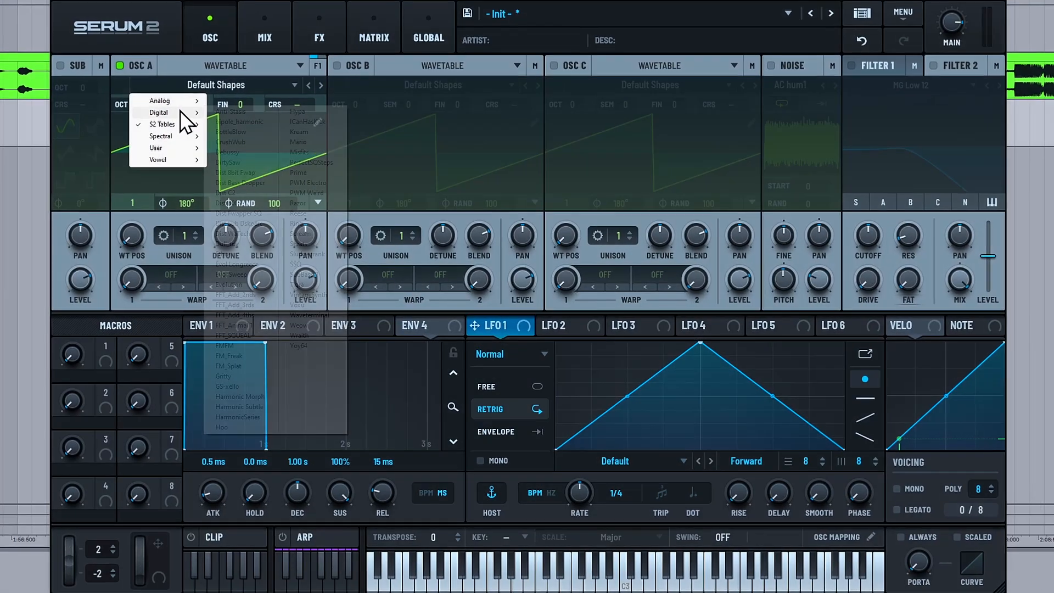
Step: Load the Digital wavetable Misfits in OSC A, with its octave at -3 and random phase at 0
mouse_move(181, 110)
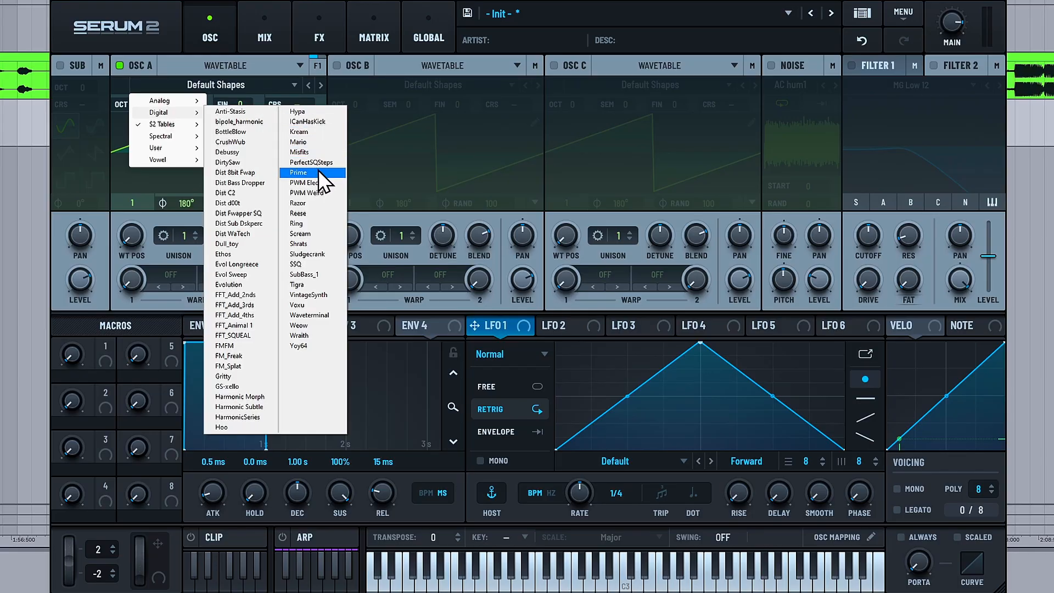
click(316, 153)
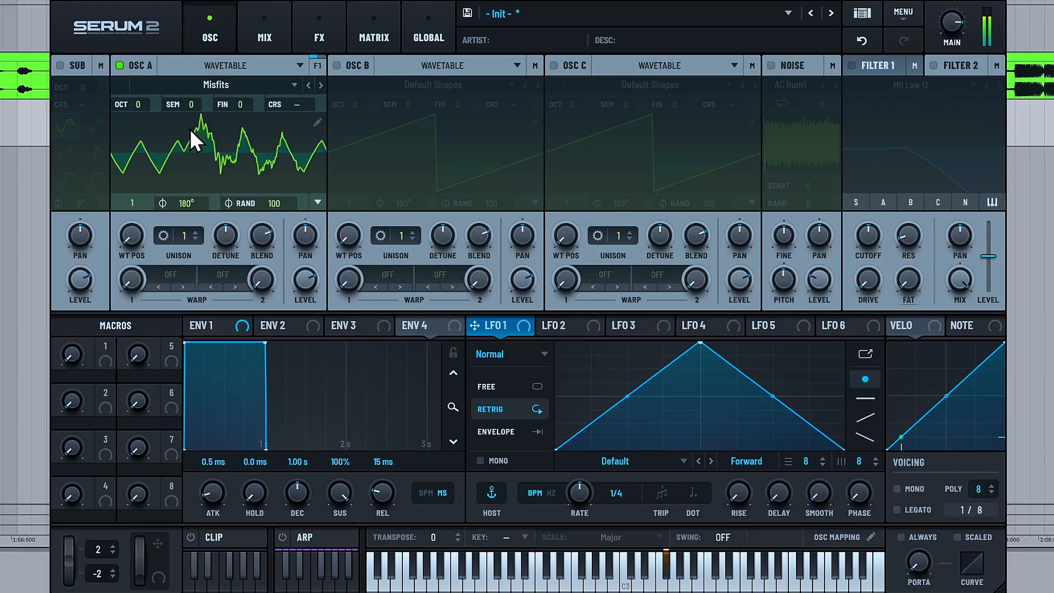
drag(139, 101, 140, 164)
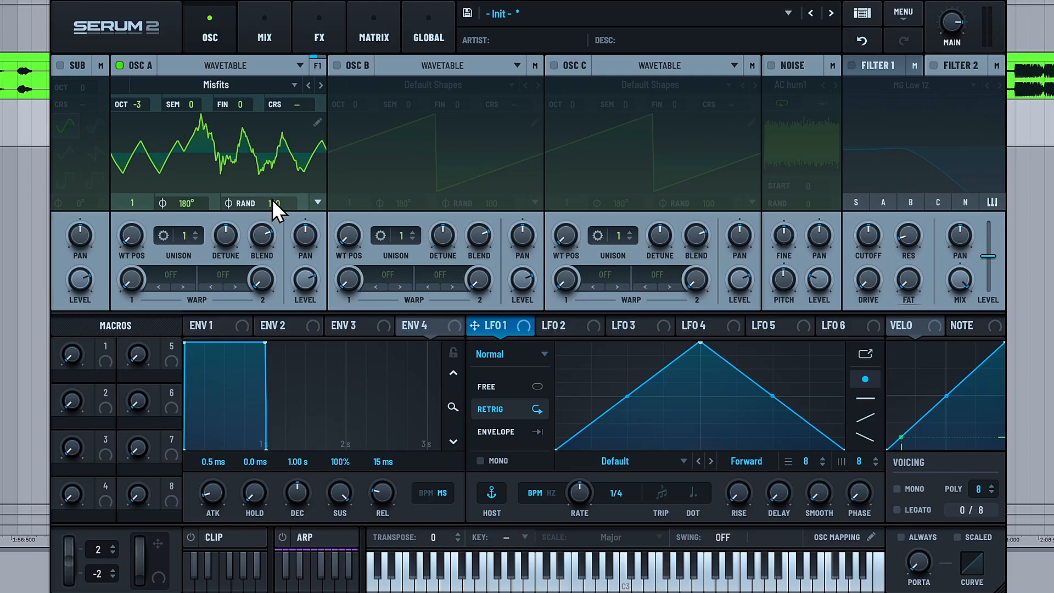
drag(272, 199, 265, 469)
Step: Set OSC A's first warp mode to PD (B) and raise its warp amount to somewhat below half
click(169, 276)
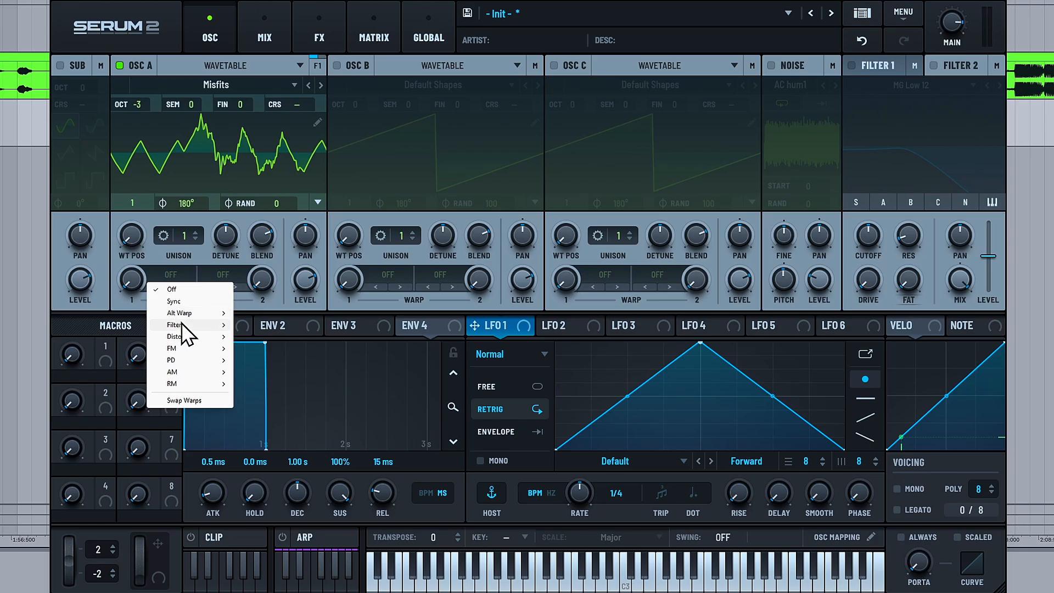
mouse_move(182, 362)
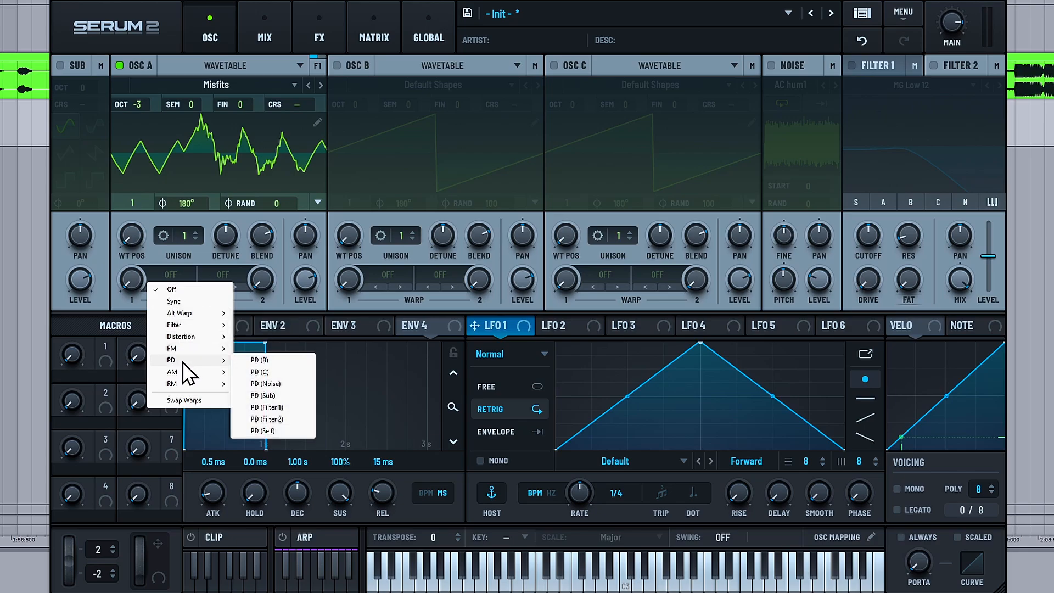
click(259, 360)
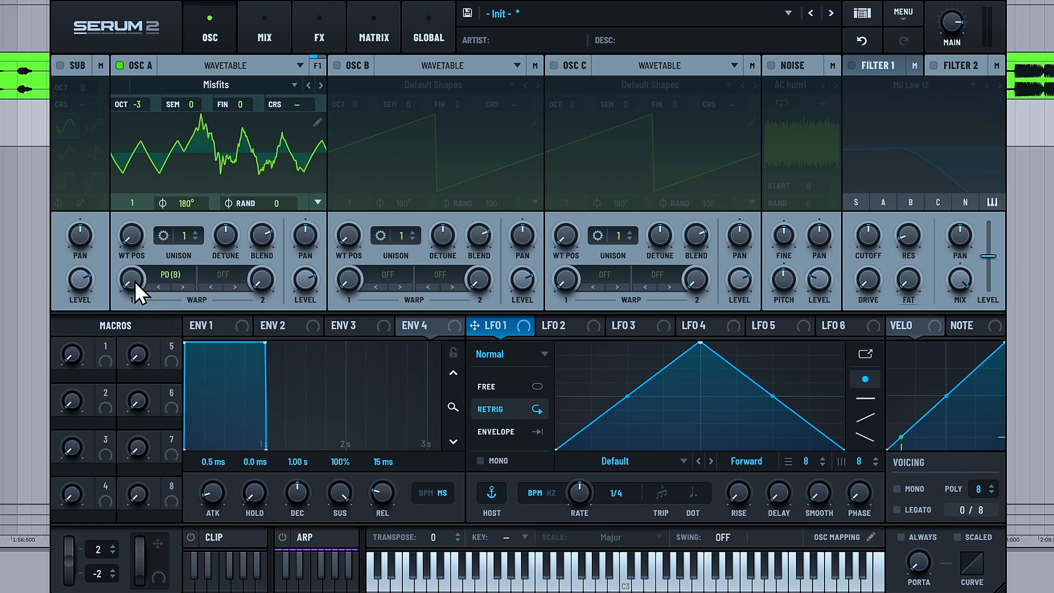
drag(130, 281, 138, 220)
Step: Lower OSC A's level to zero and assign LFO 1 to modulate it
drag(306, 277, 302, 426)
drag(507, 327, 306, 283)
Step: Enable OSC B and load the Vowel wavetable Fred_Likes_Bass
click(337, 65)
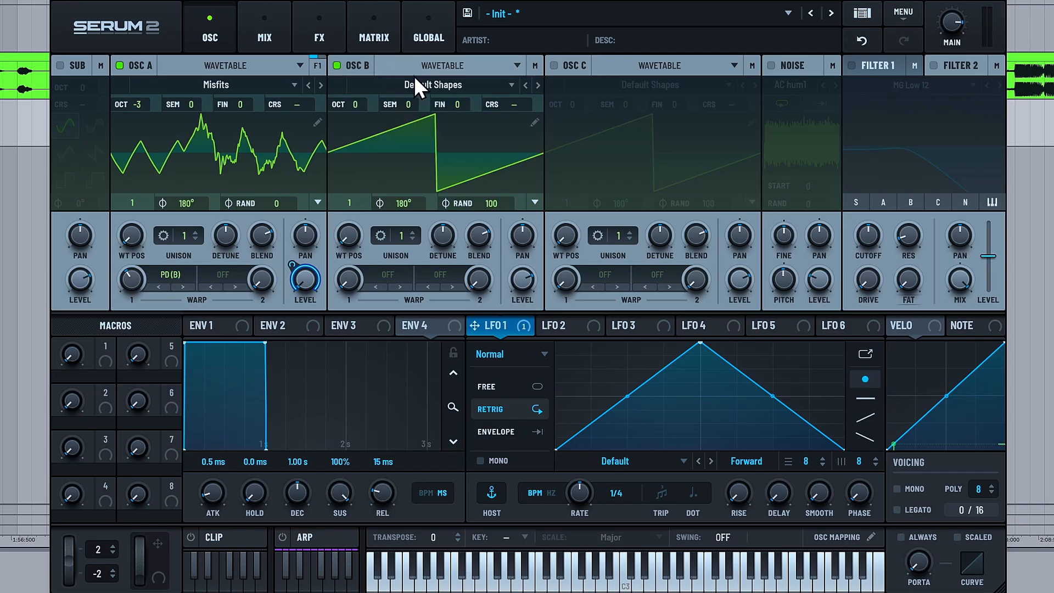
click(429, 80)
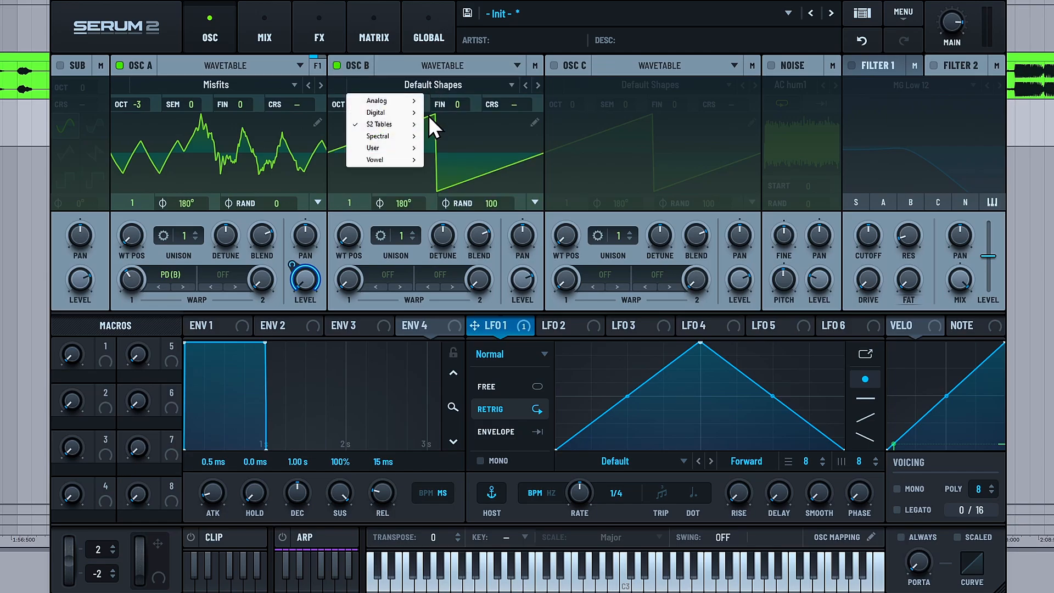
mouse_move(409, 161)
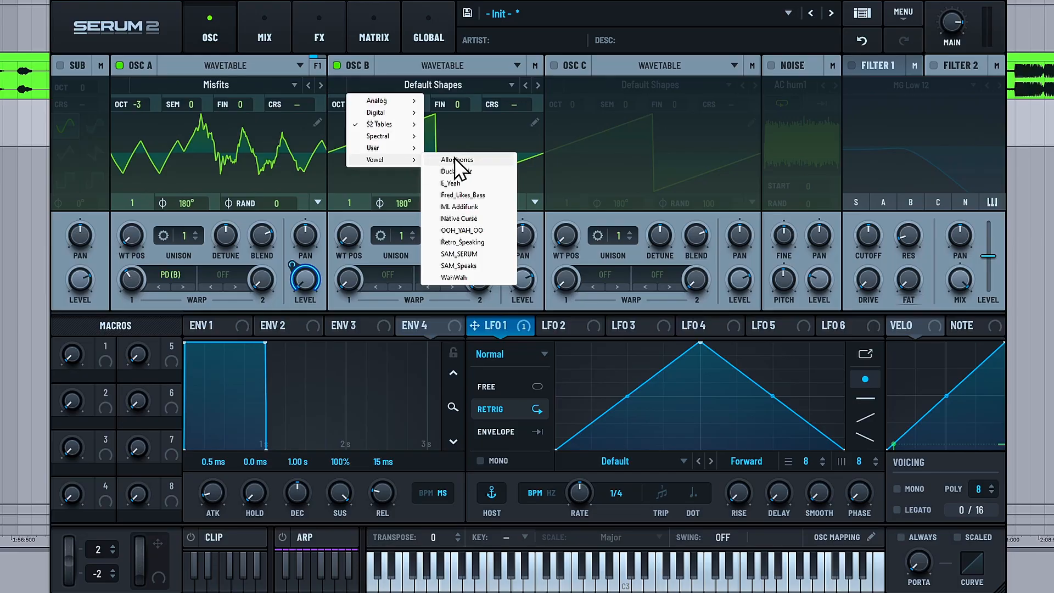
click(469, 195)
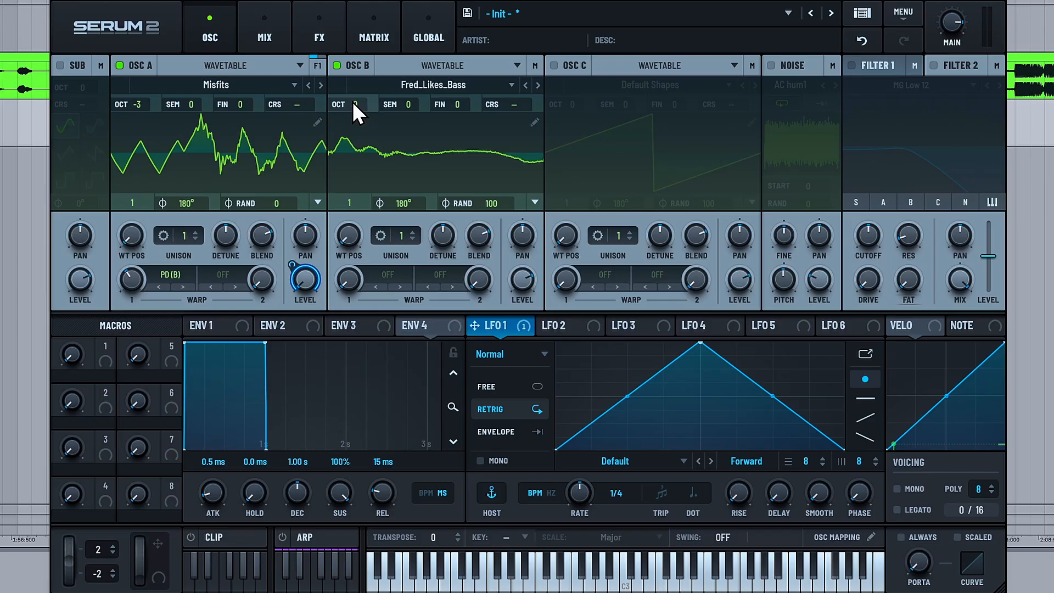
Step: Set OSC B's octave to -3 and its random phase to 0
drag(354, 100, 355, 113)
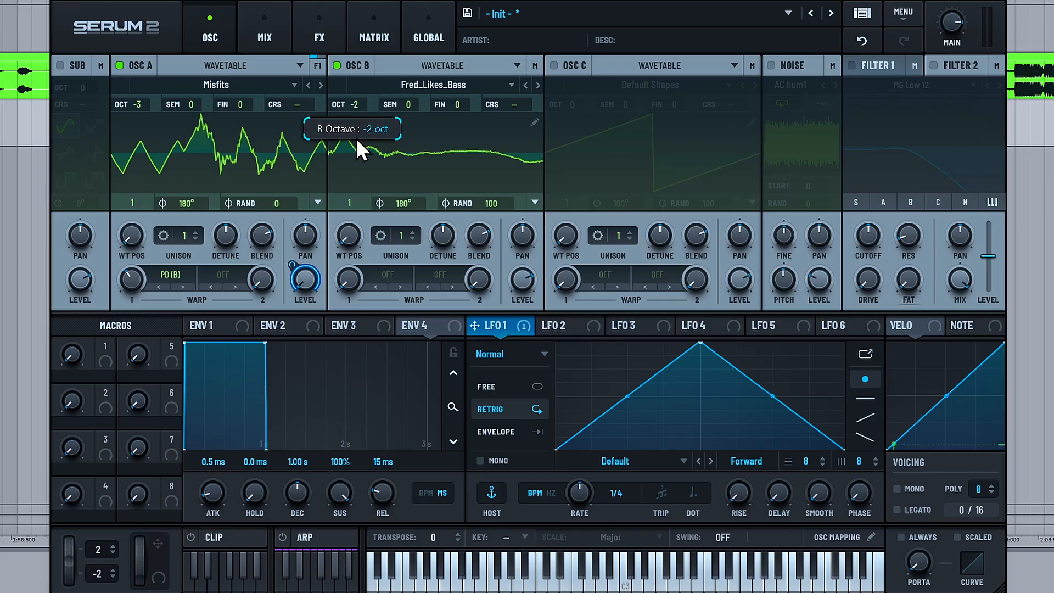
drag(358, 158, 357, 165)
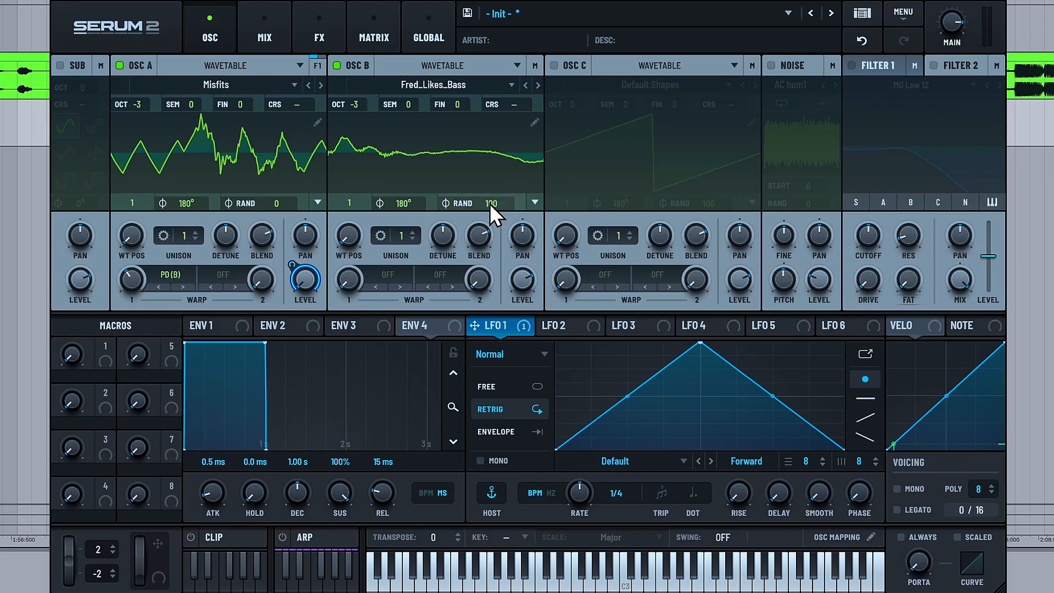
drag(489, 201, 489, 242)
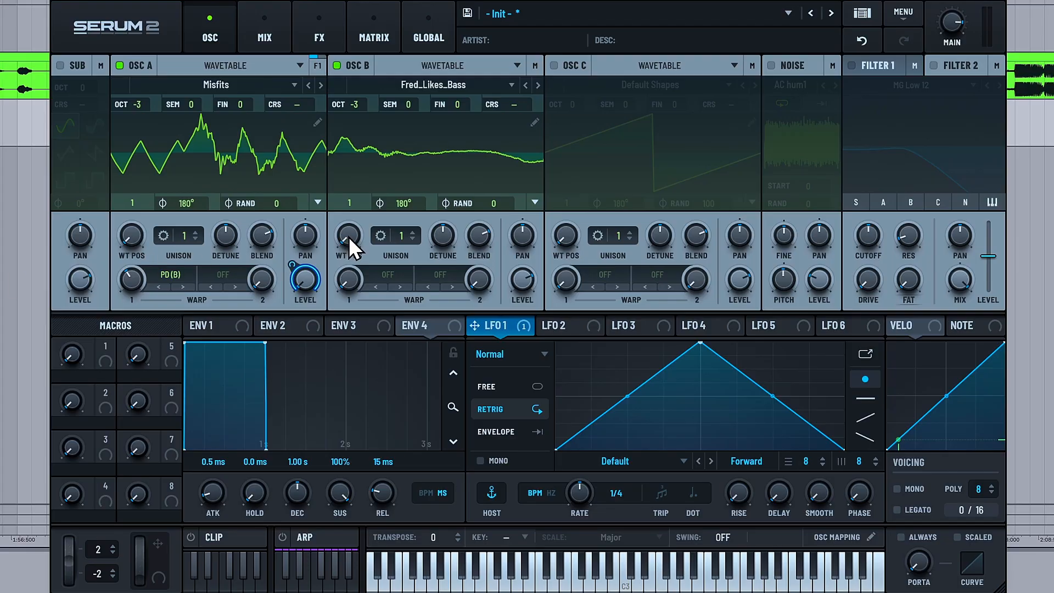
Step: Set OSC B's wavetable position to 8 and lower its level to zero
drag(347, 236, 359, 174)
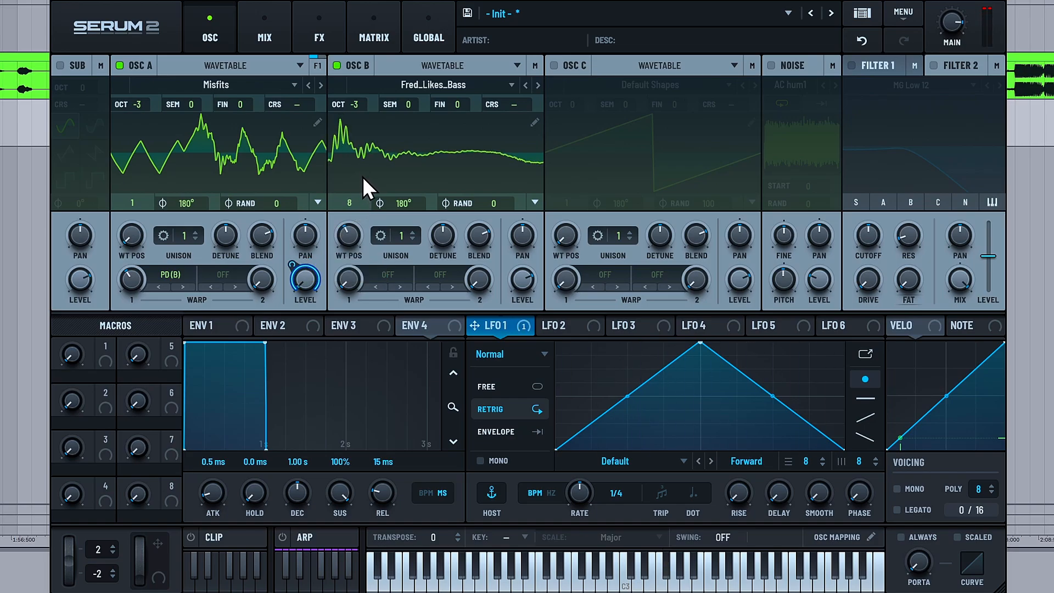
drag(526, 276, 516, 422)
Step: Give OSC B a Bend + warp of about 60% and modulate the amount slightly upward with LFO 1
click(381, 273)
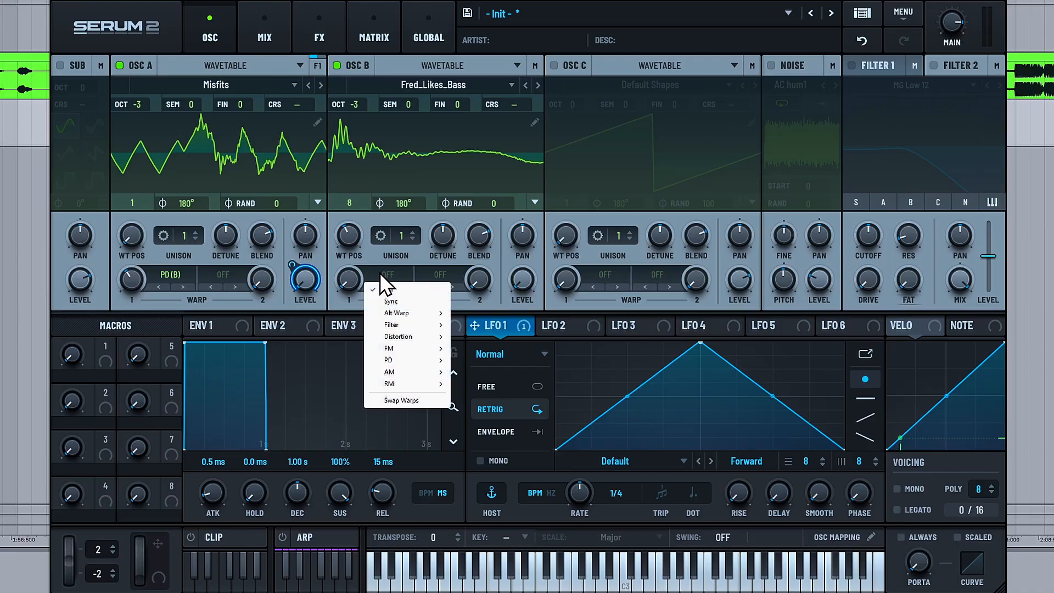
mouse_move(398, 313)
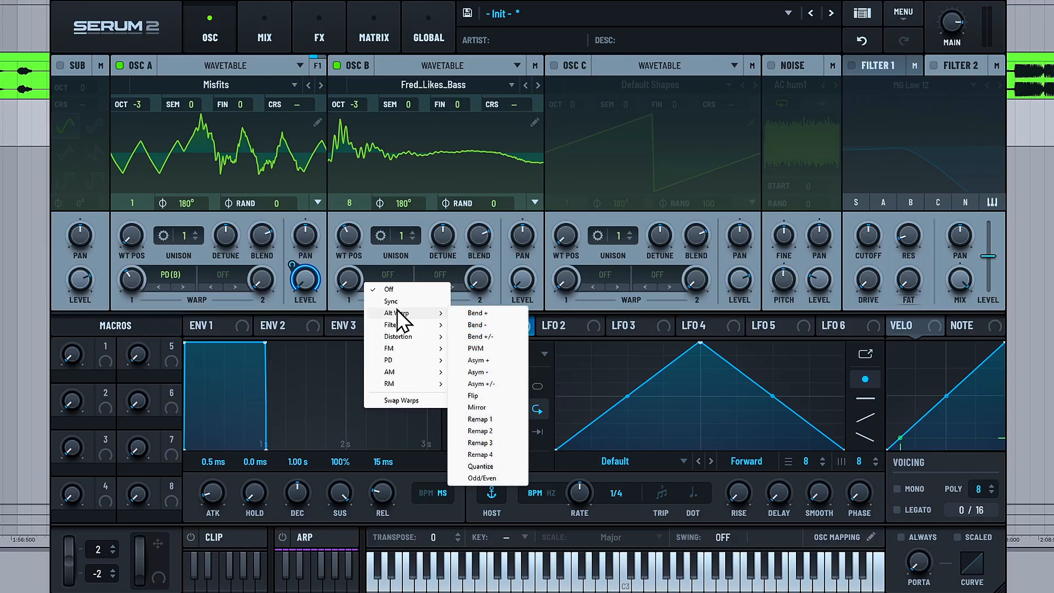
click(483, 313)
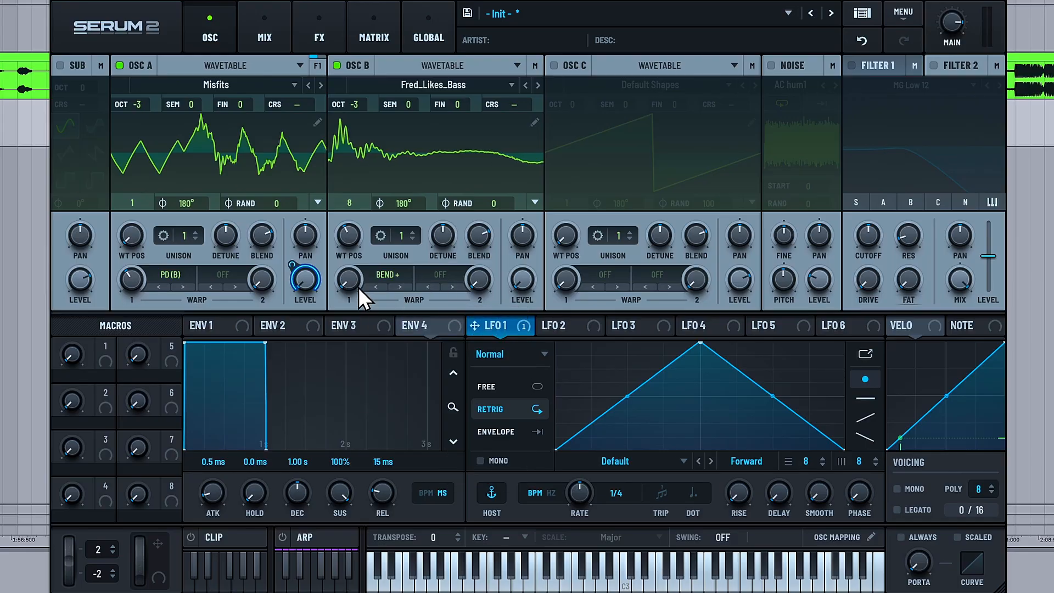
drag(349, 284, 365, 201)
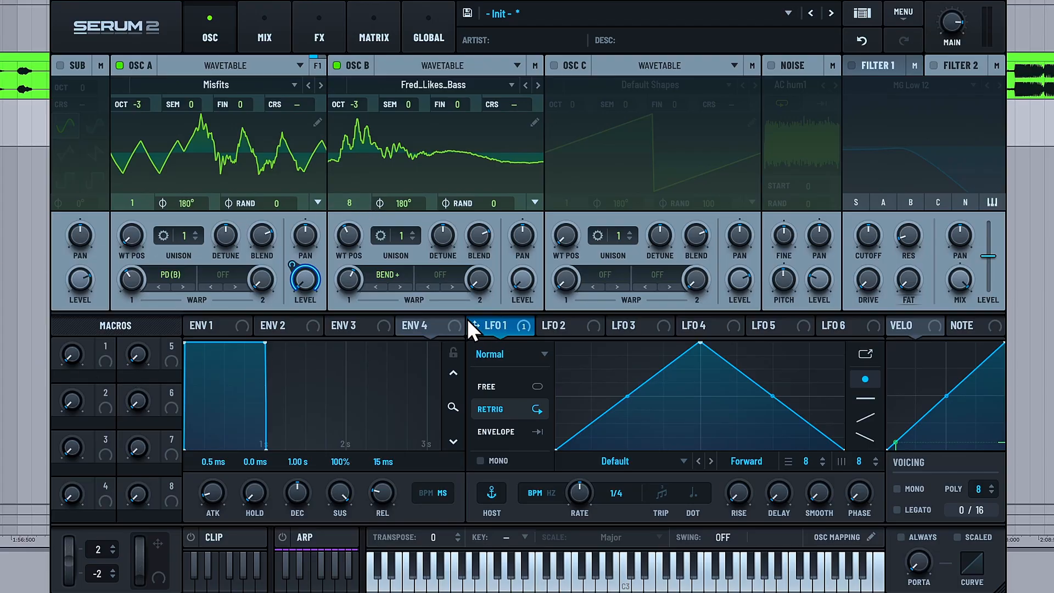
drag(468, 322, 352, 277)
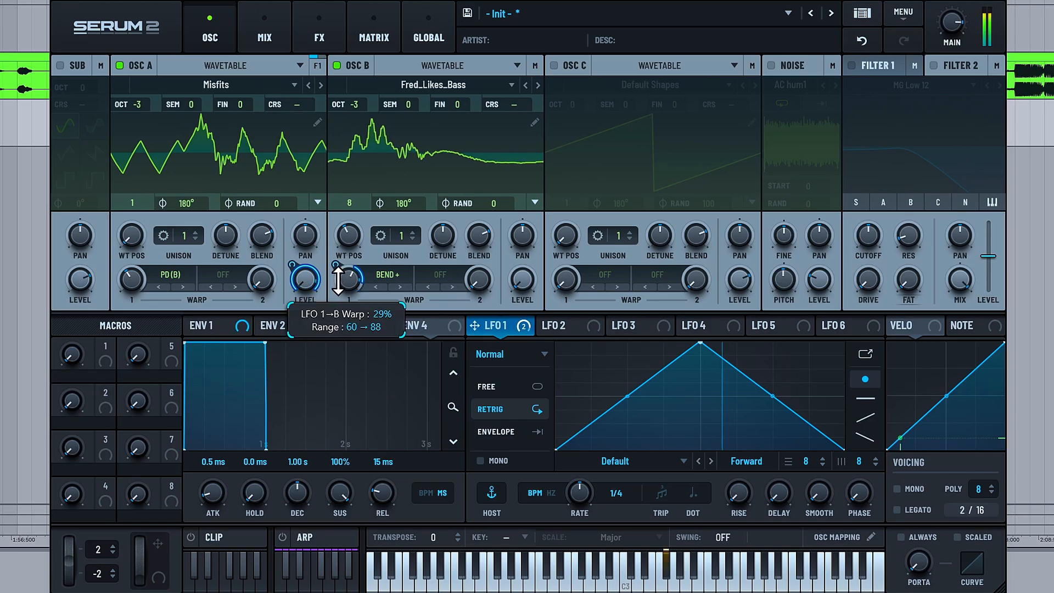
mouse_move(338, 280)
mouse_down()
mouse_move(330, 298)
mouse_move(332, 290)
mouse_up()
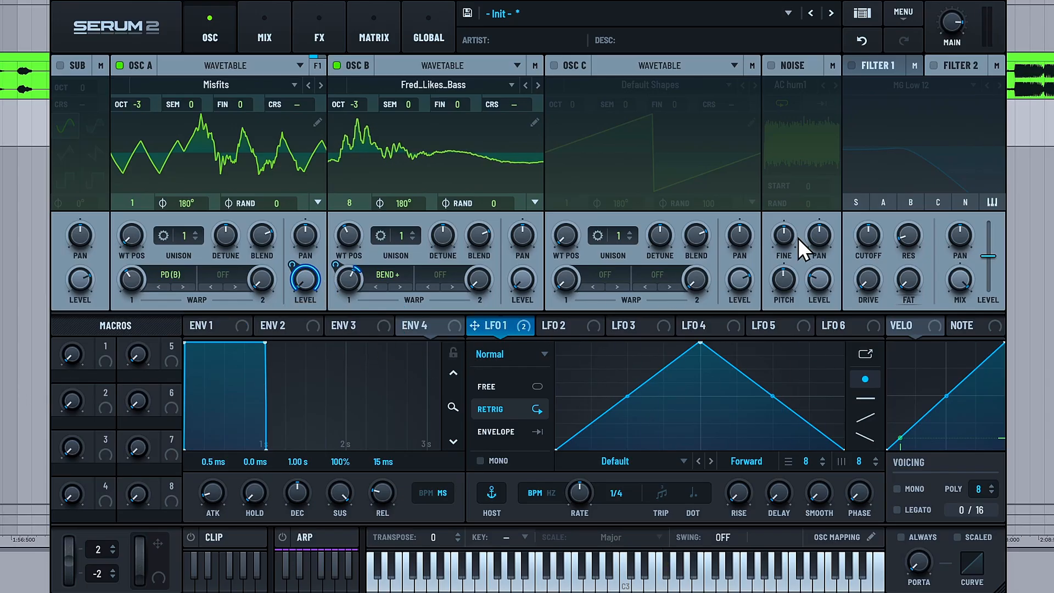
Step: Route OSC A into Filter 1 and enable the filter with the Misc type Formant-II
click(869, 60)
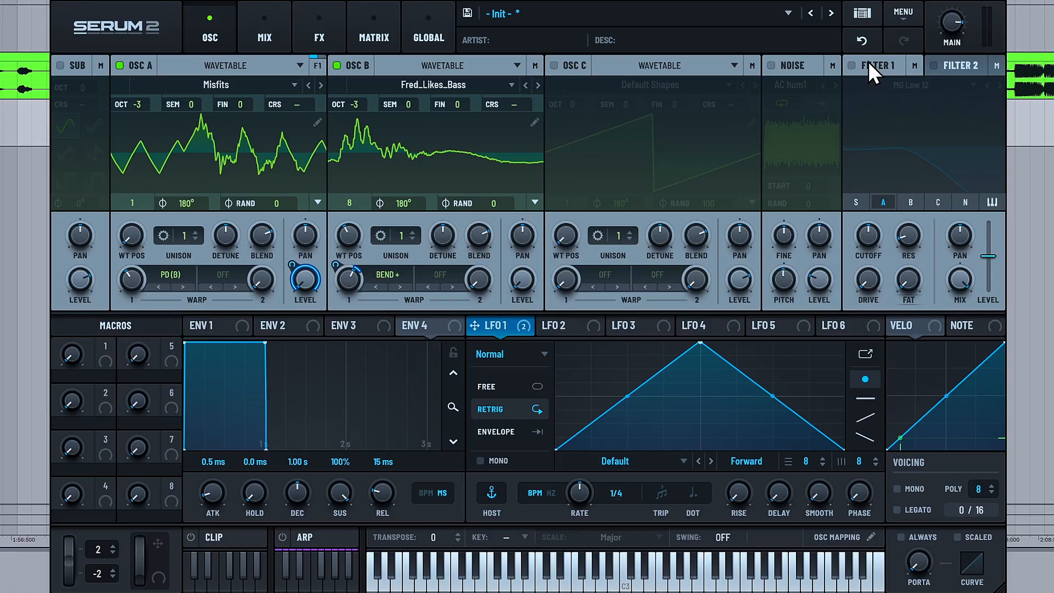
click(853, 65)
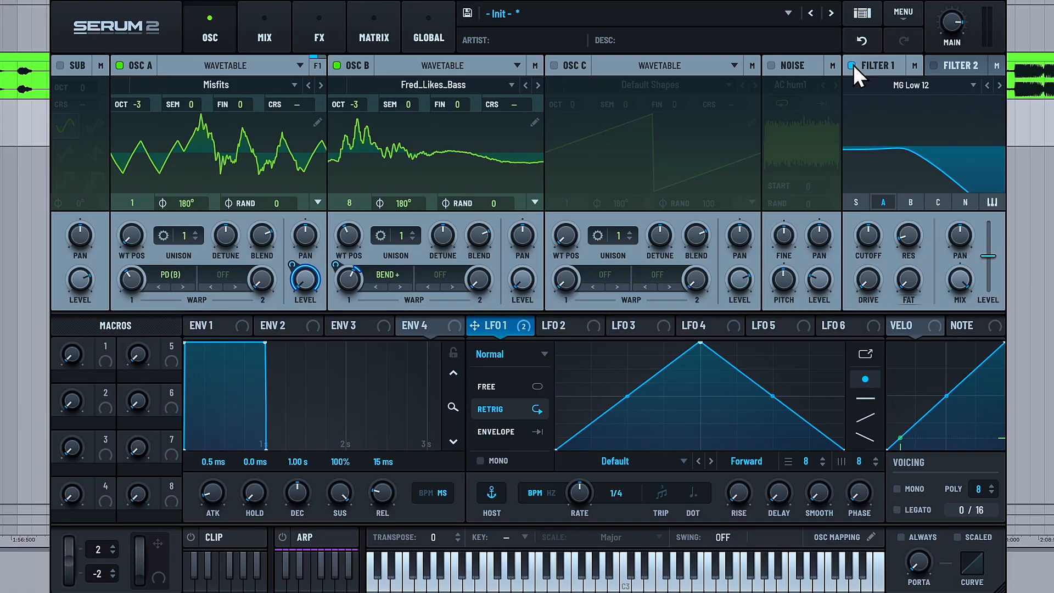
click(902, 84)
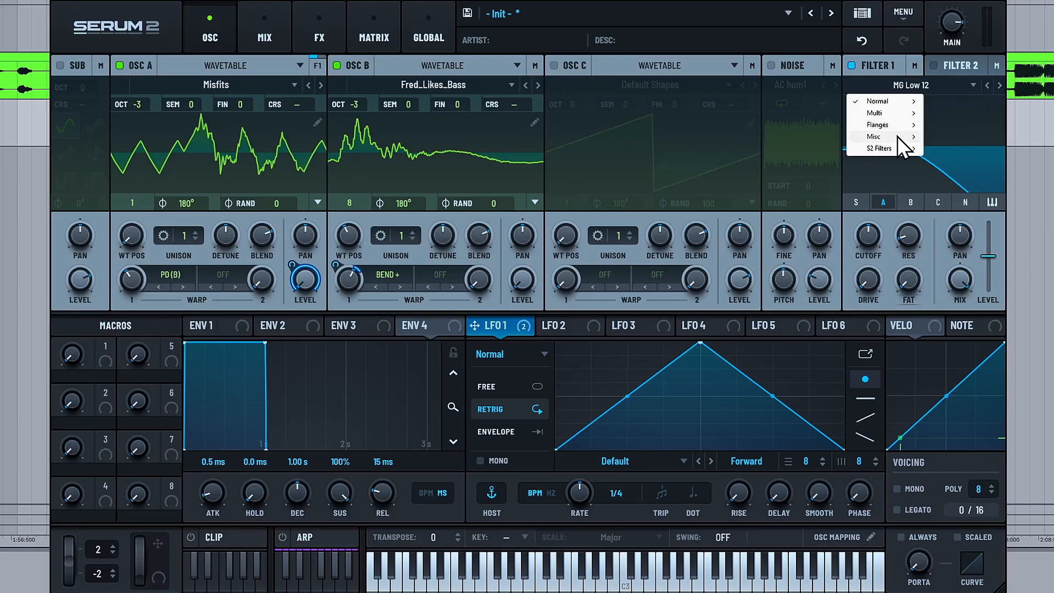
mouse_move(897, 136)
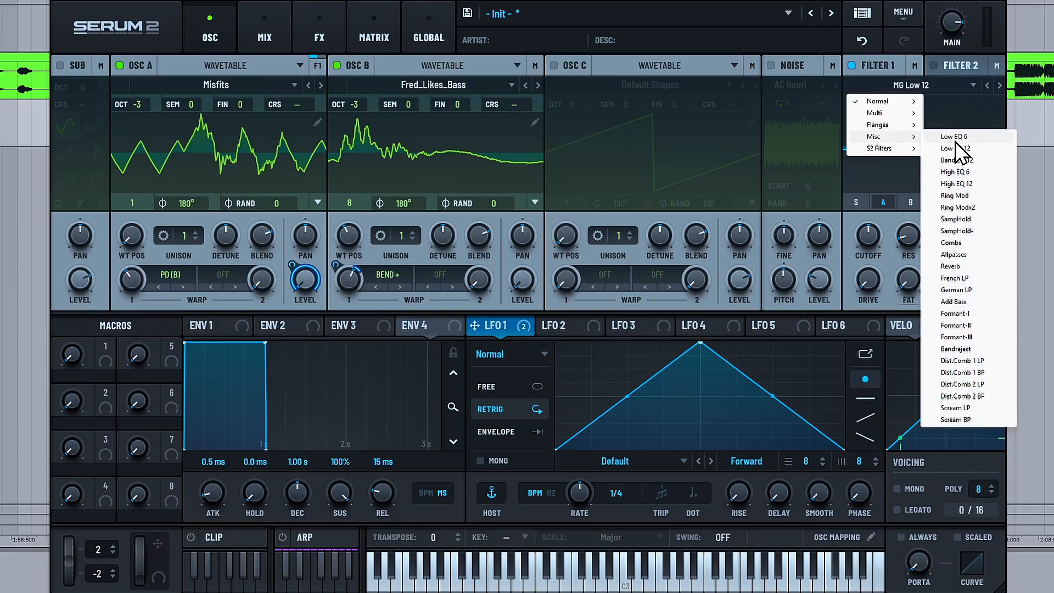
click(955, 325)
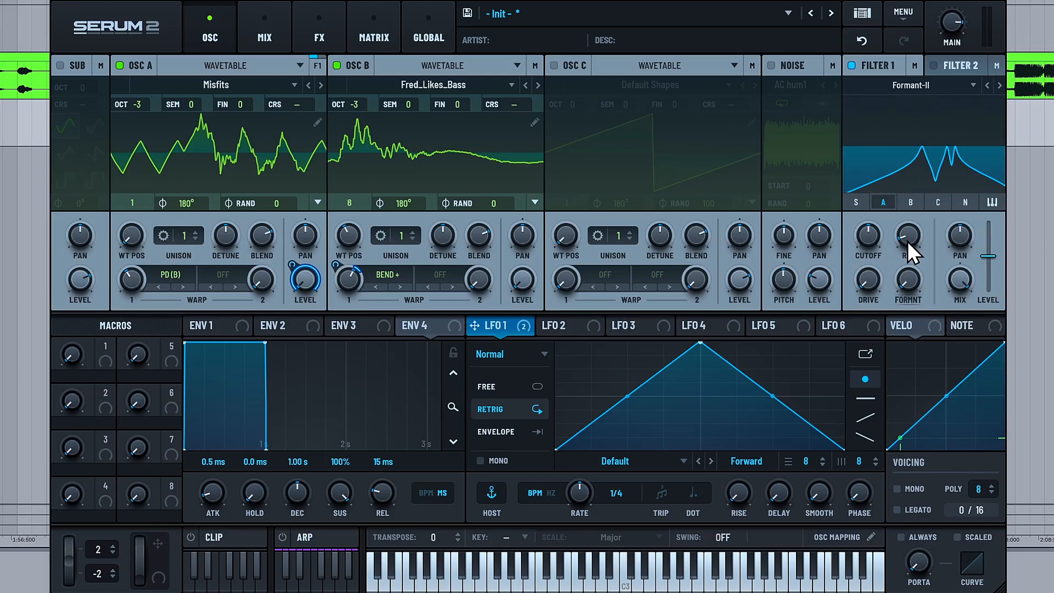
Step: Reduce Filter 1's resonance and assign LFO 1 to modulate the filter's controls, including drive
drag(907, 241, 921, 282)
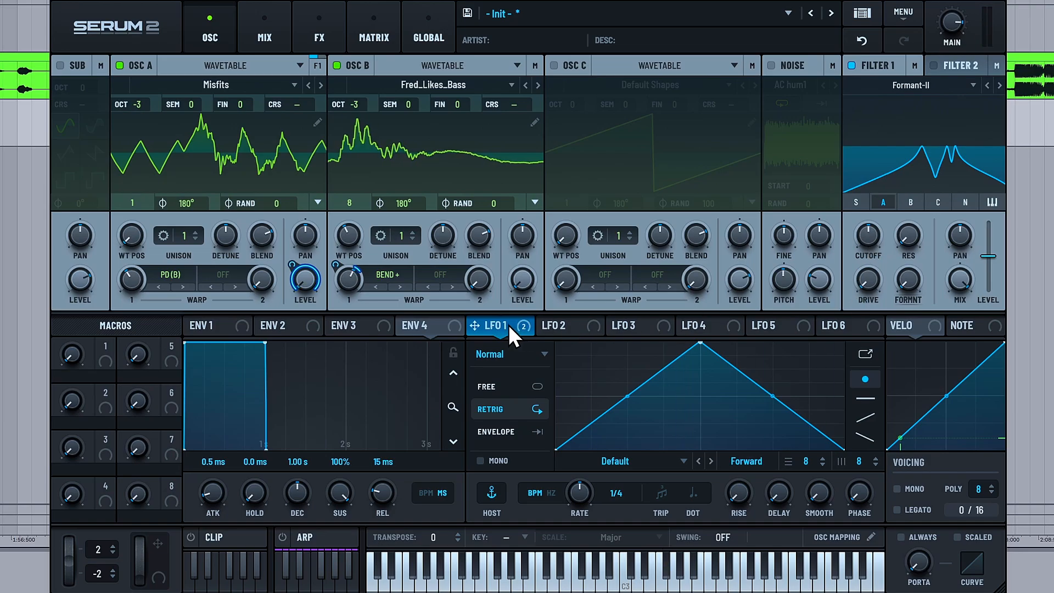
drag(507, 323, 864, 280)
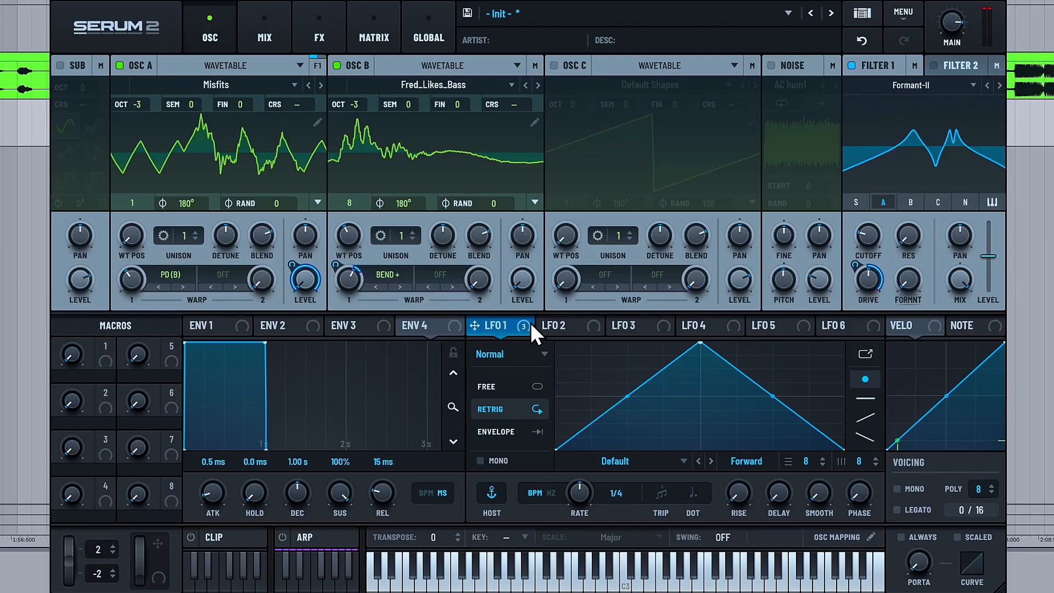
drag(502, 324, 848, 269)
Step: Route OSC A into Filter 2 (MG Low 12) and have LFO 1 modulate its cutoff up from the minimum
click(959, 65)
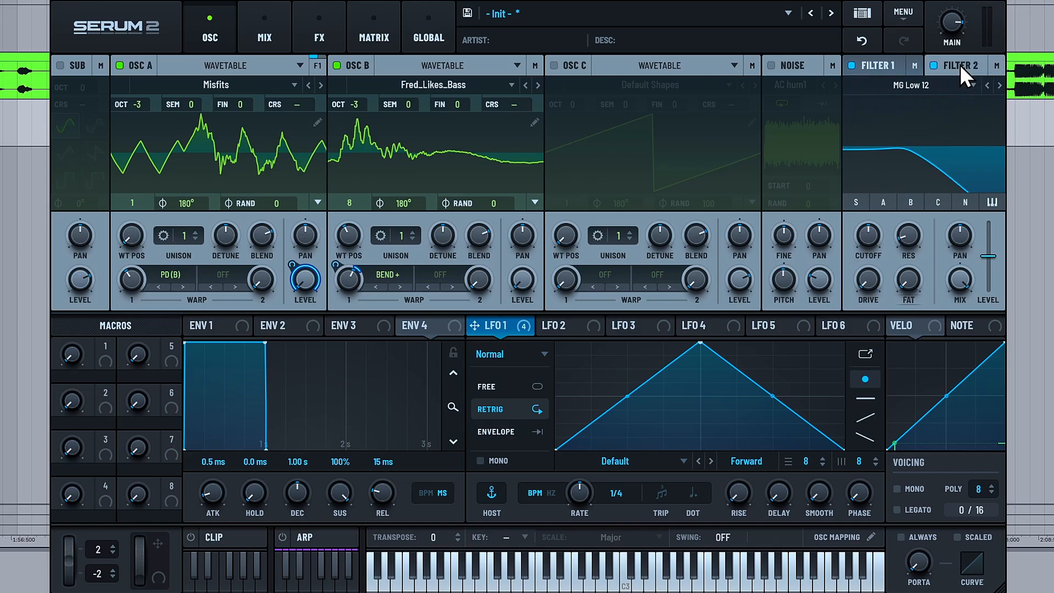
click(884, 202)
drag(865, 237, 865, 324)
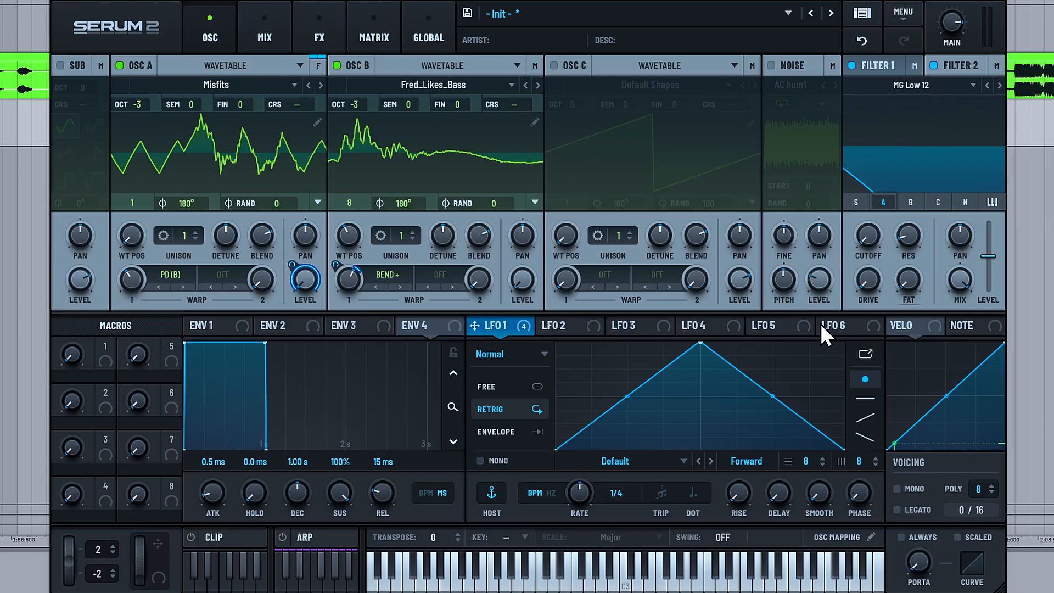
drag(507, 323, 866, 237)
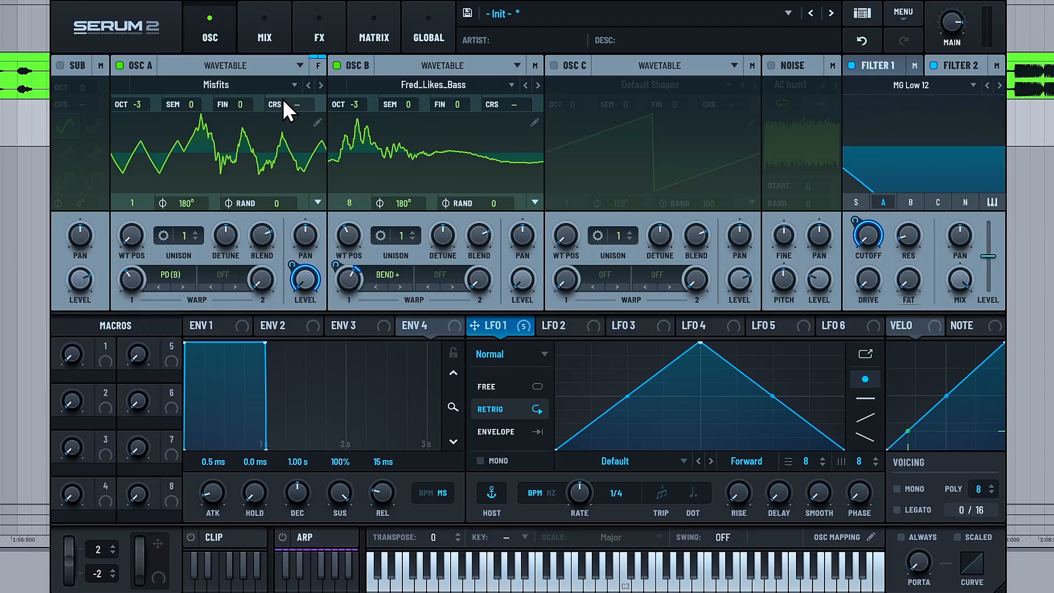
Step: Add a Compressor to the main effects chain
click(325, 29)
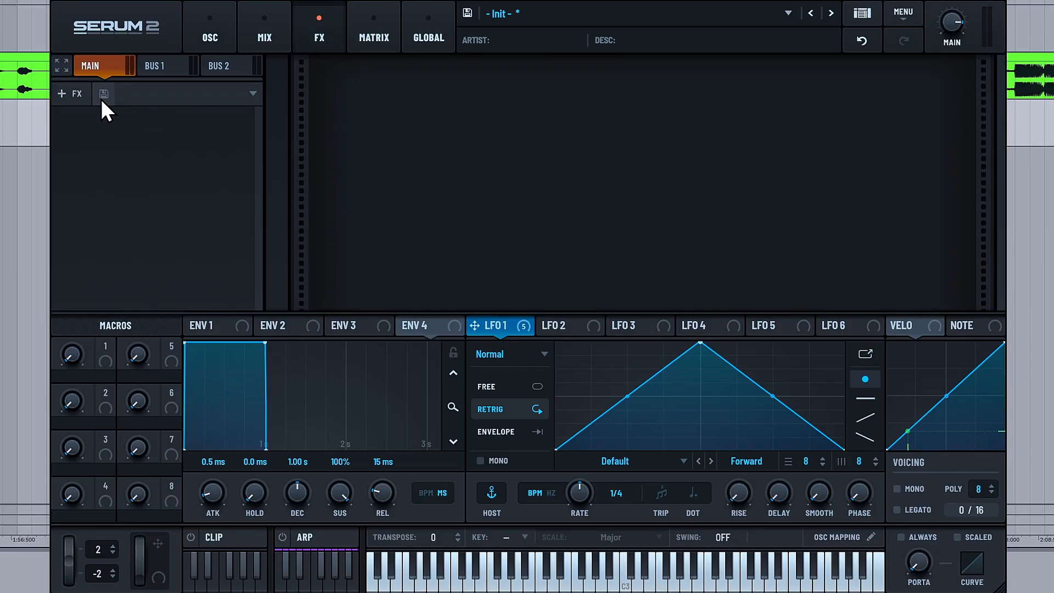
click(73, 91)
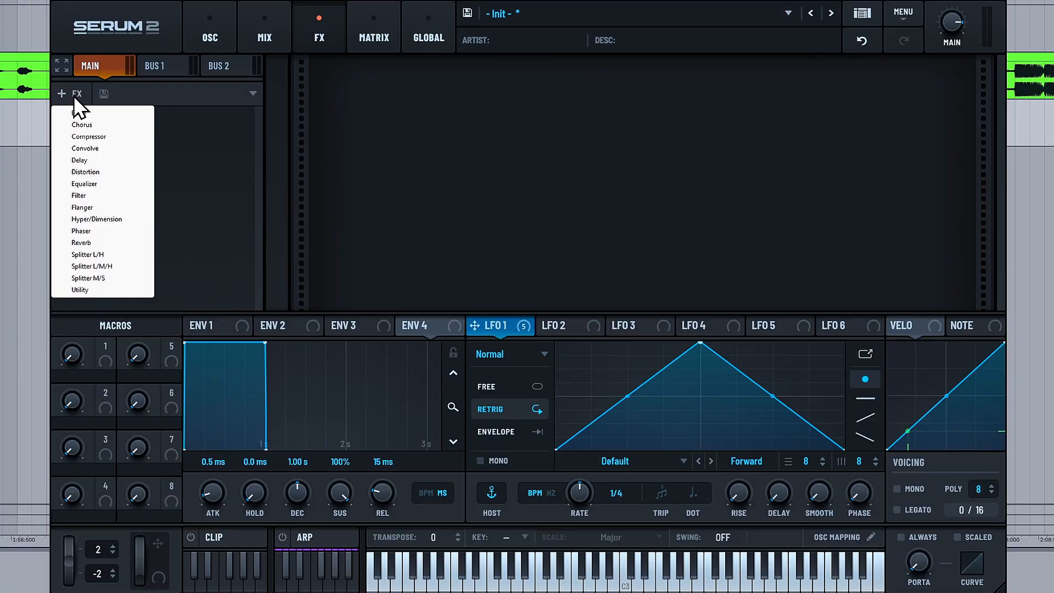
click(79, 136)
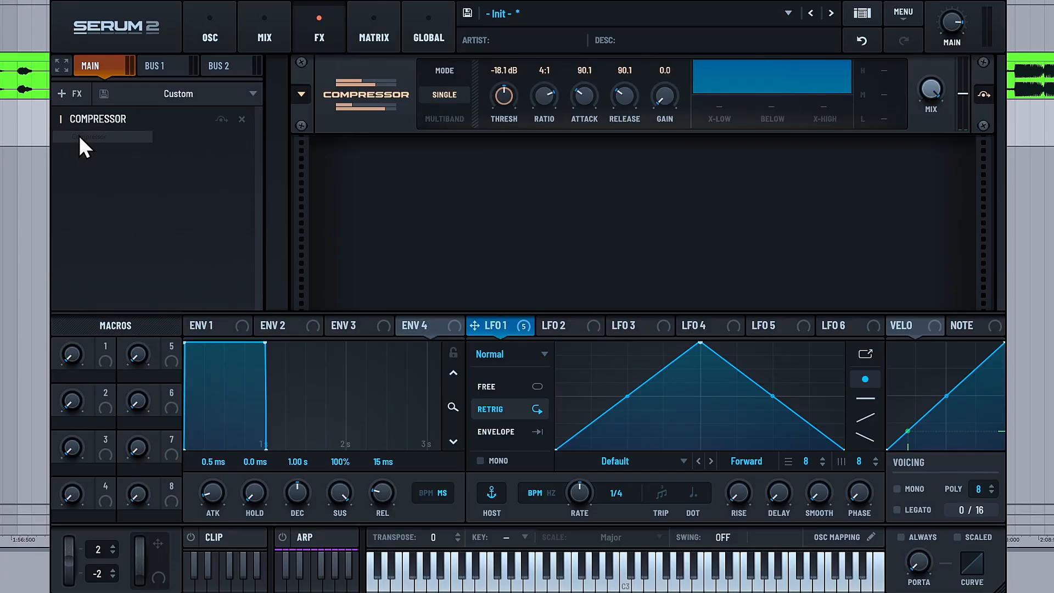
Step: Switch the compressor to multiband mode and add a second multiband compressor with its gain raised to about 11.9 dB
click(445, 118)
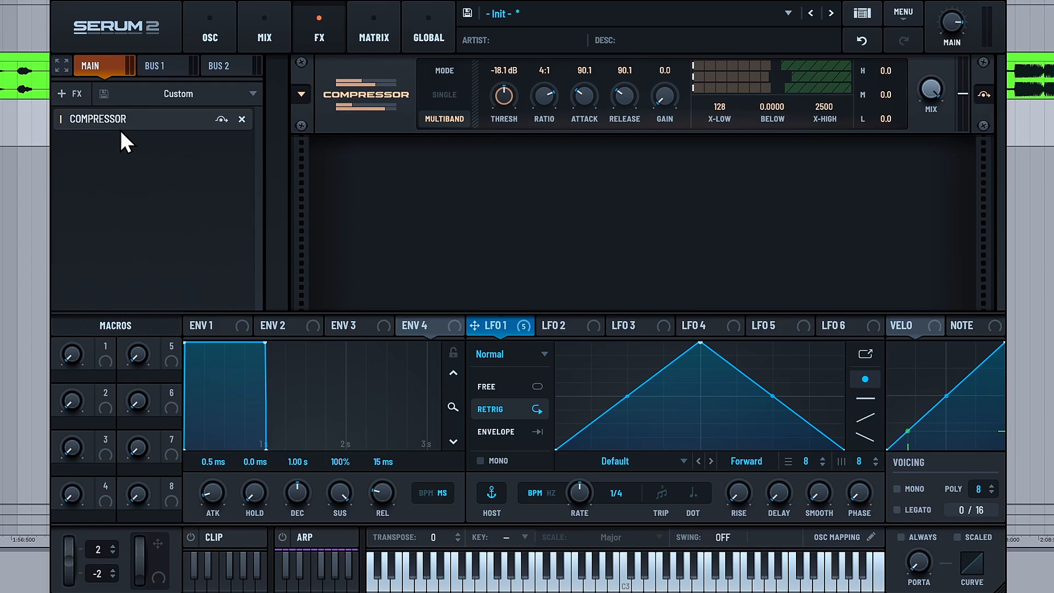
click(72, 95)
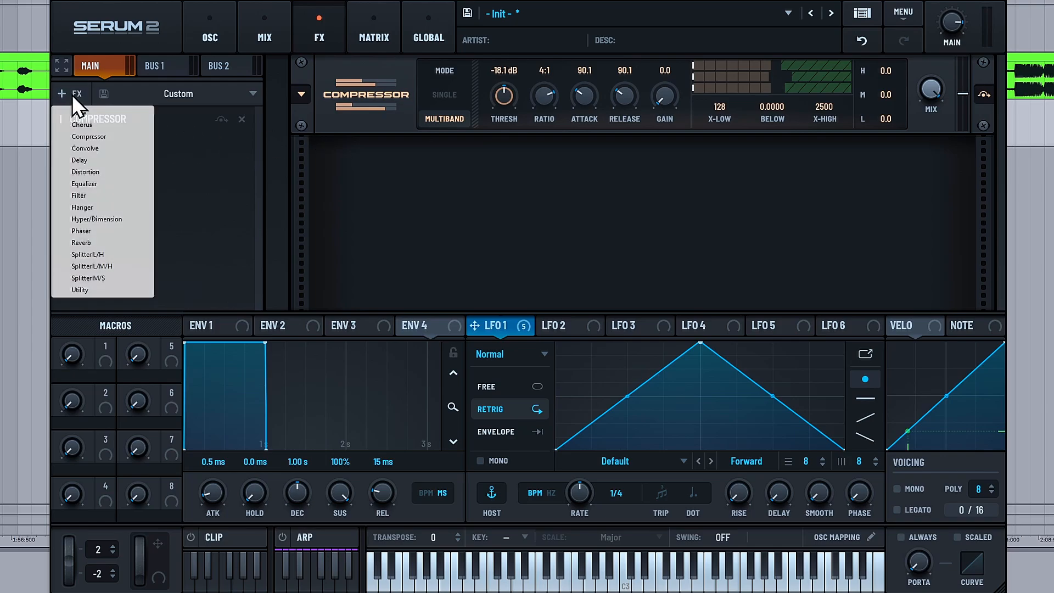
click(85, 135)
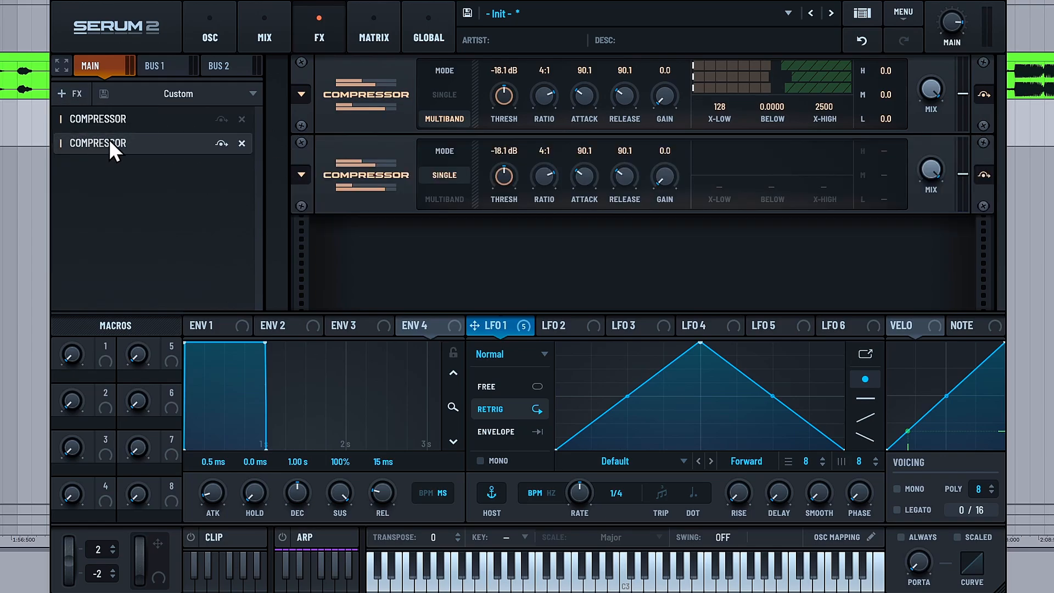
click(442, 198)
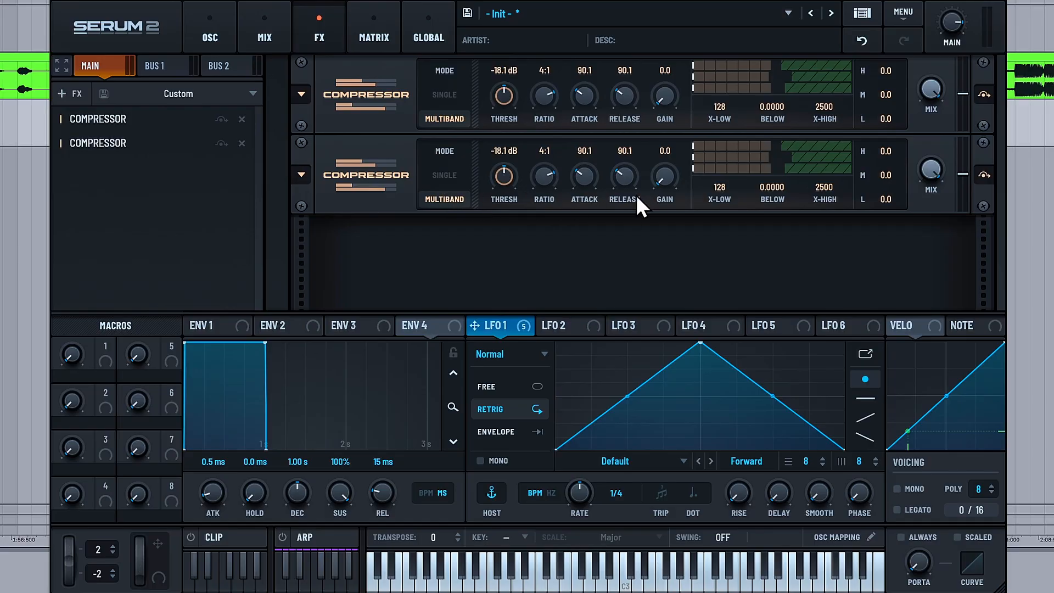
scroll(664, 175, up, 5)
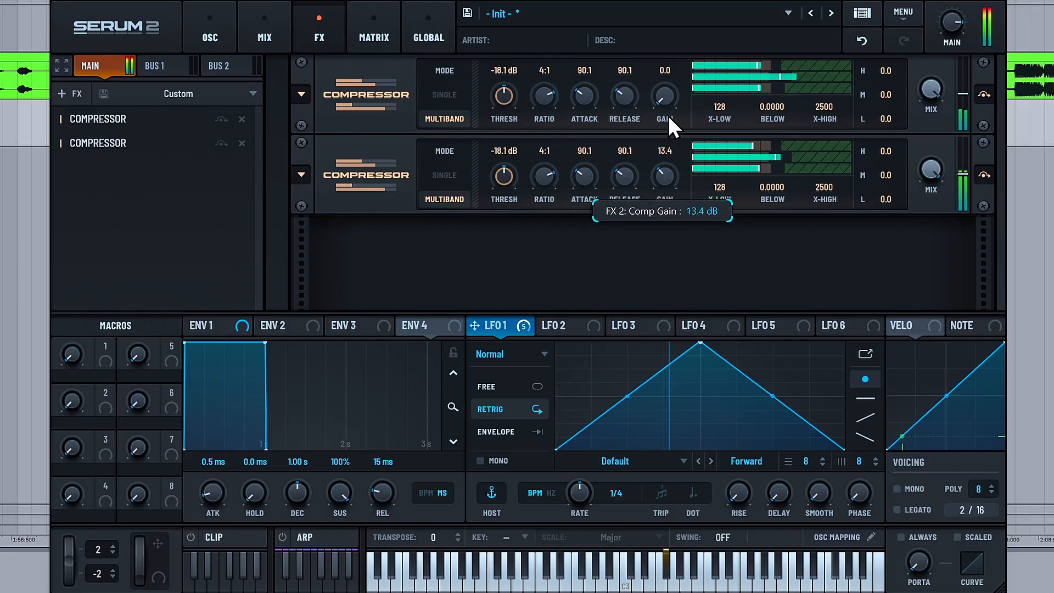
drag(668, 115, 668, 123)
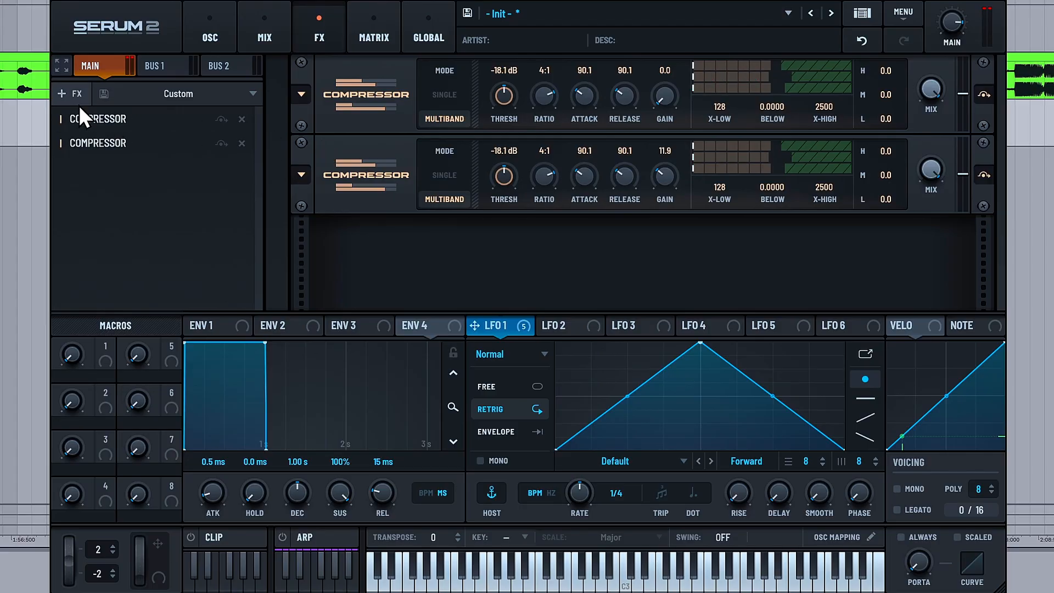
Step: Add an Equalizer with its high shelf at about Q 38 and gain 4.2, and return to the oscillator view
click(66, 93)
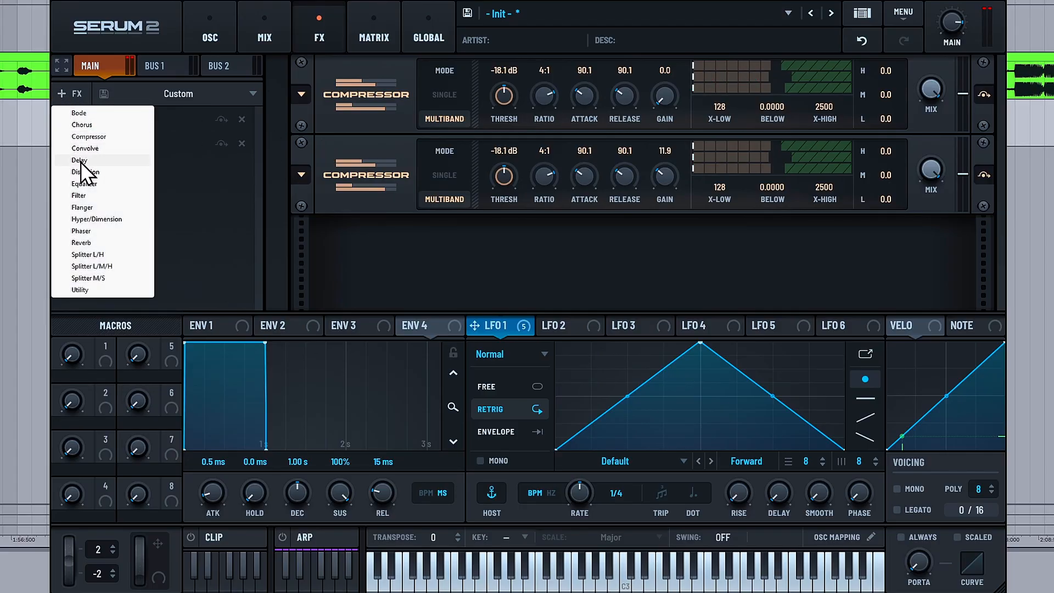
click(85, 183)
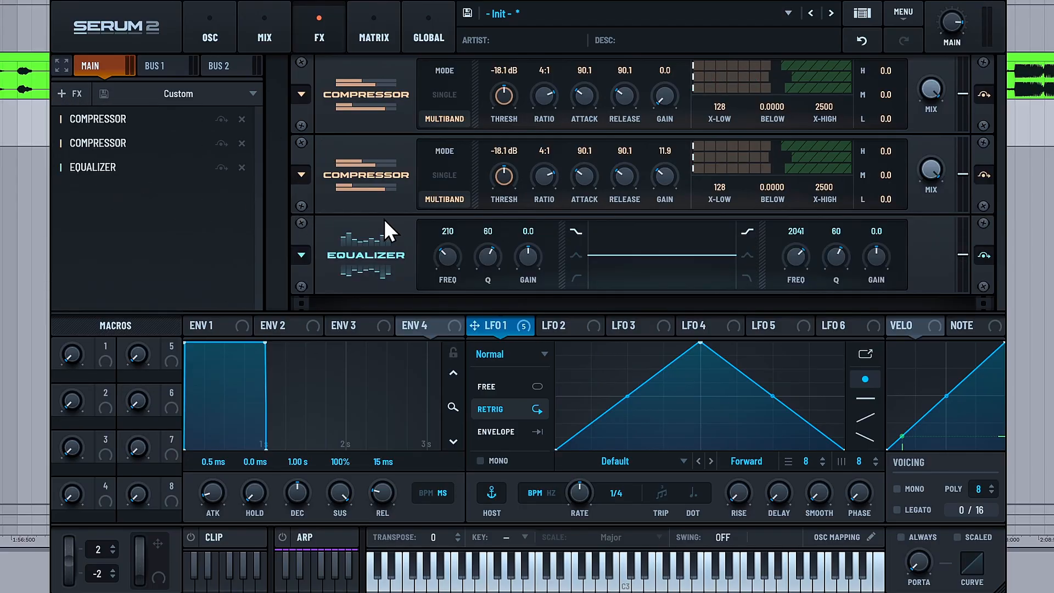
drag(879, 257, 827, 287)
drag(876, 261, 877, 257)
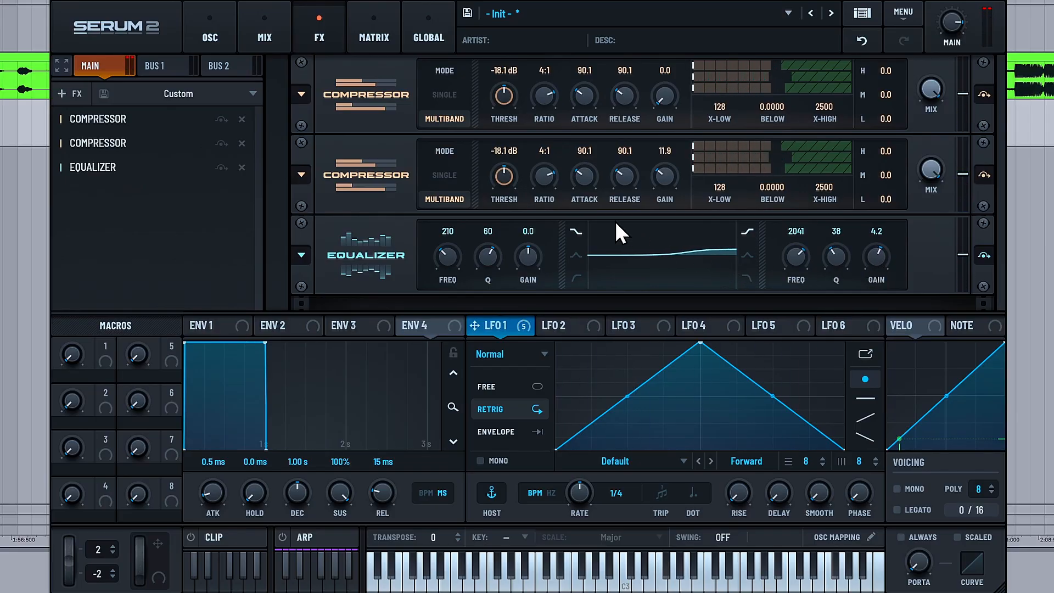
click(209, 30)
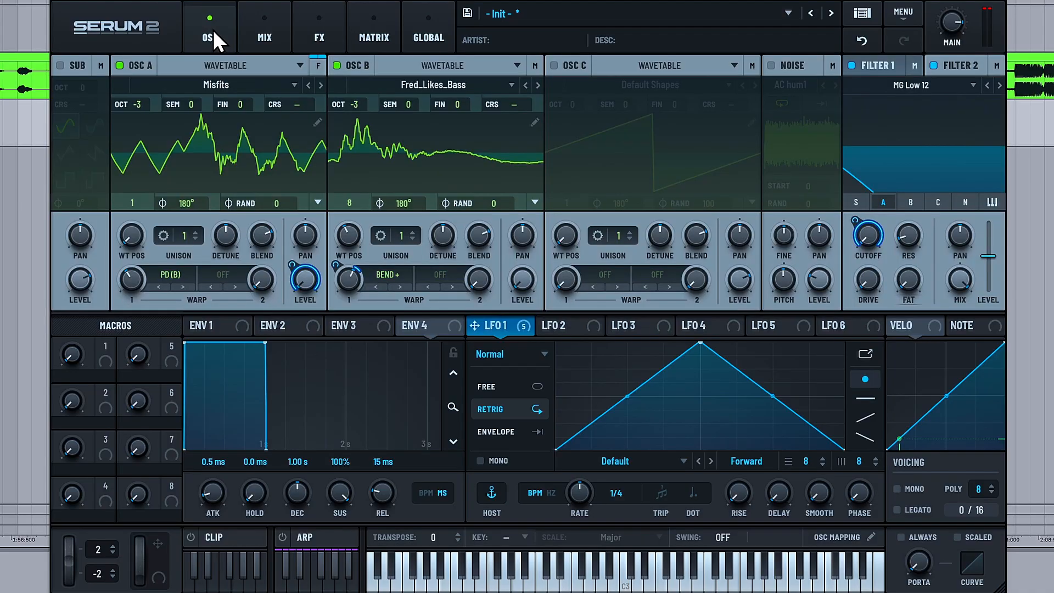